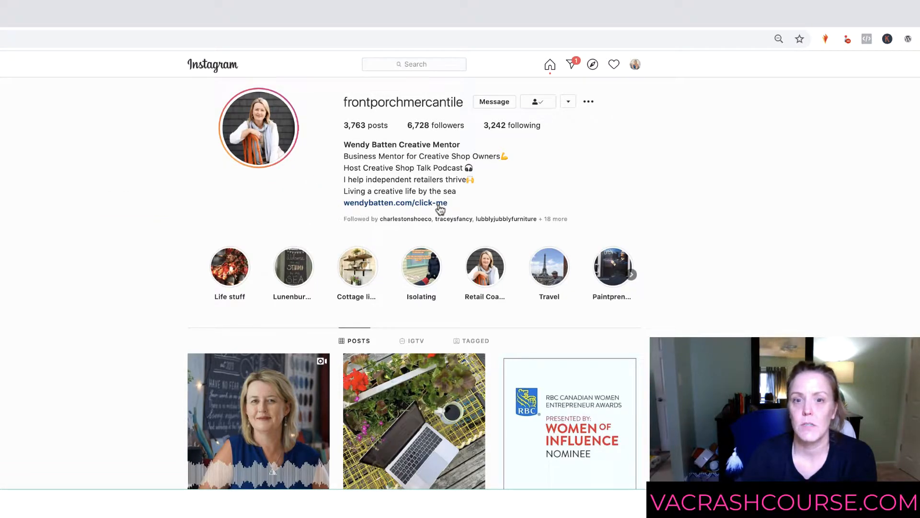
# Open the click-me link in the frontporchmercantile Instagram bio and look through its landing page.
pyautogui.click(438, 203)
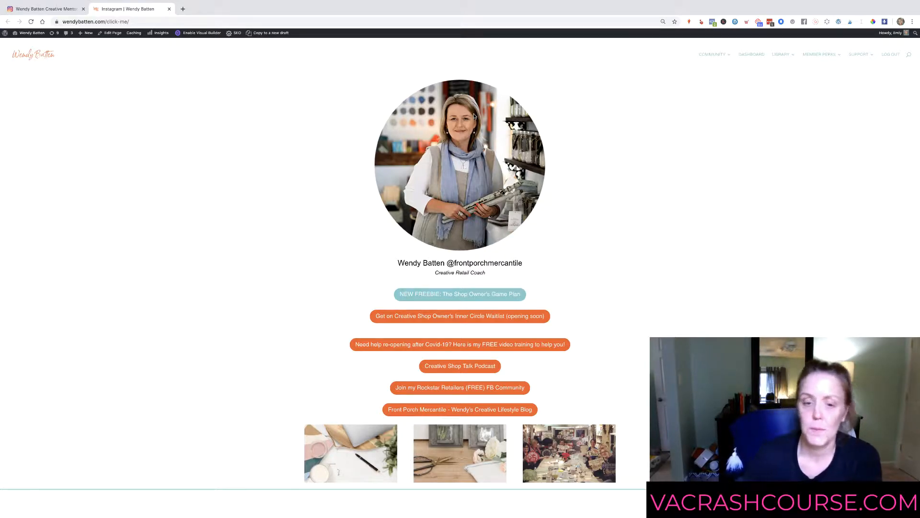
pyautogui.scroll(-3, 588, 379)
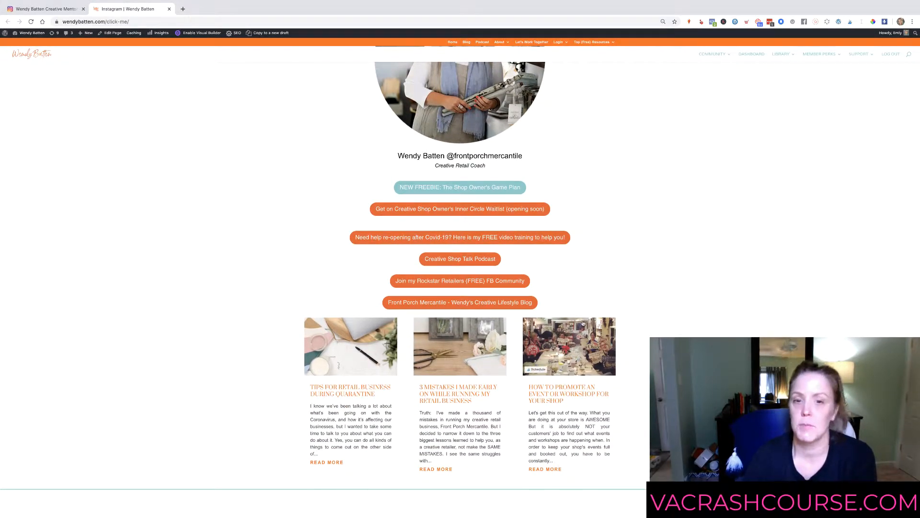
pyautogui.scroll(2, 662, 315)
pyautogui.scroll(2, 663, 315)
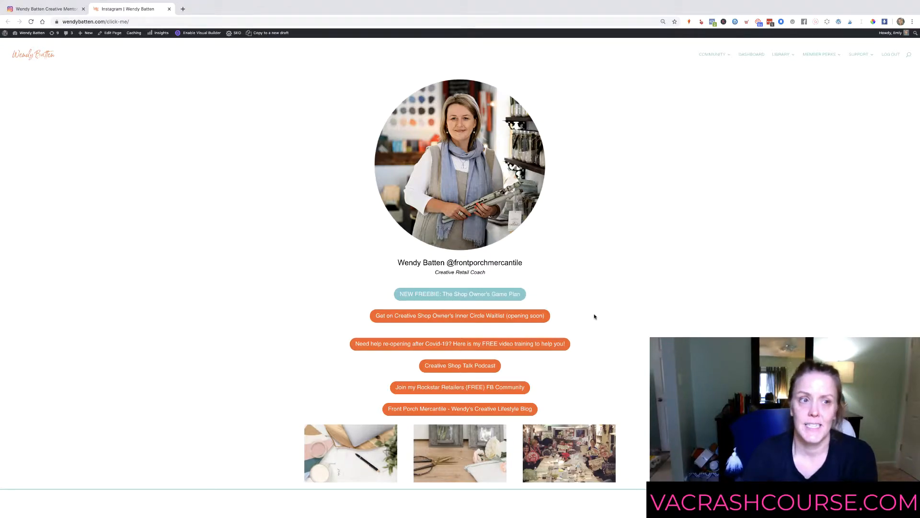
# Open the click-me landing page for editing in WordPress and take the browser window out of full screen.
pyautogui.click(63, 10)
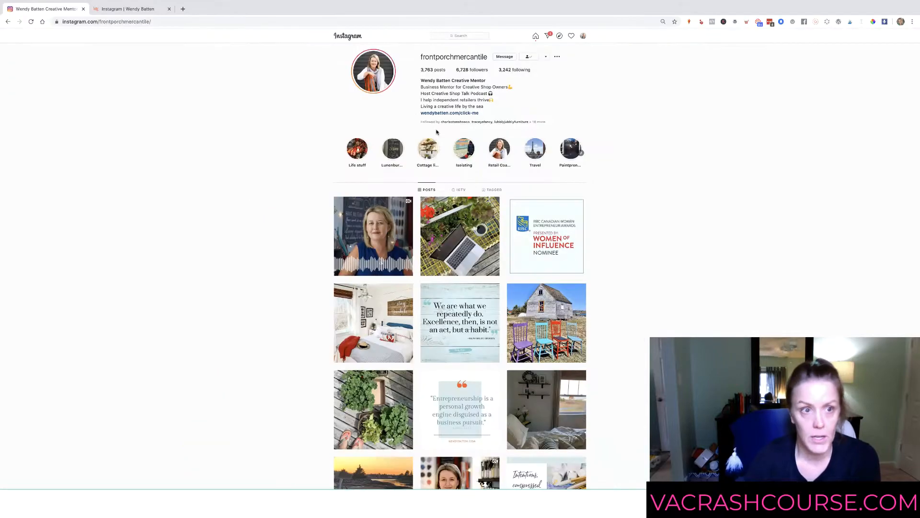
pyautogui.click(141, 10)
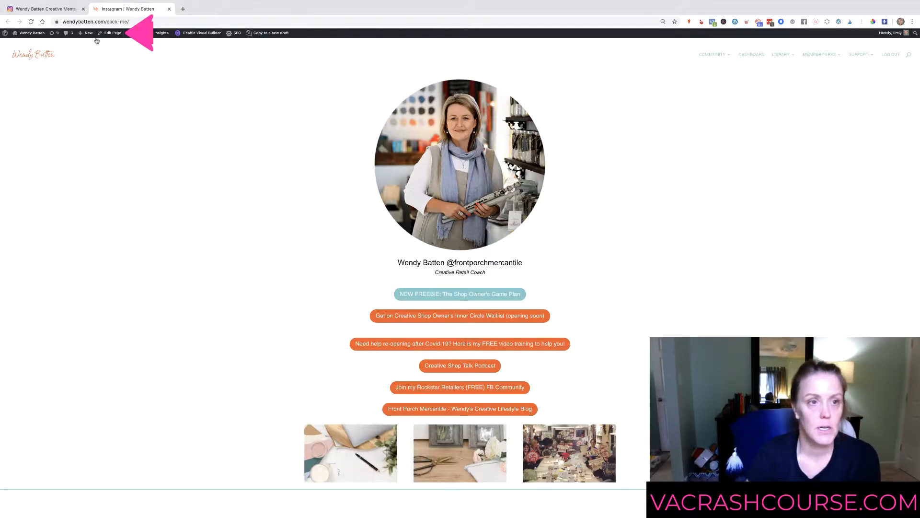
pyautogui.click(115, 36)
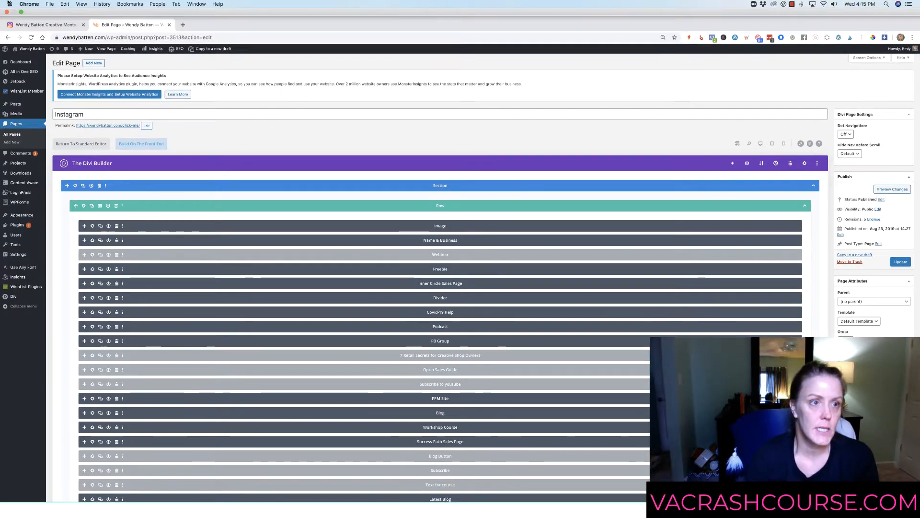
pyautogui.click(20, 12)
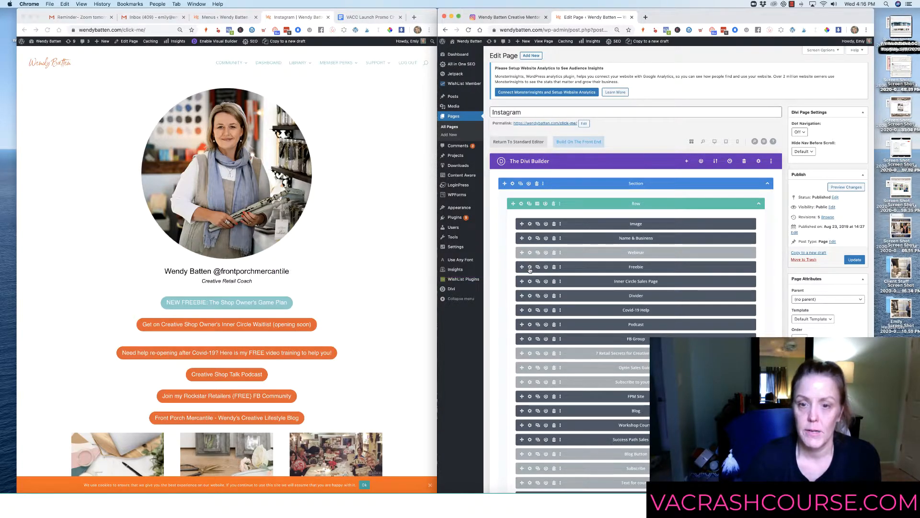
# Inspect the Freebie button module's admin label, button text and link settings.
pyautogui.click(530, 267)
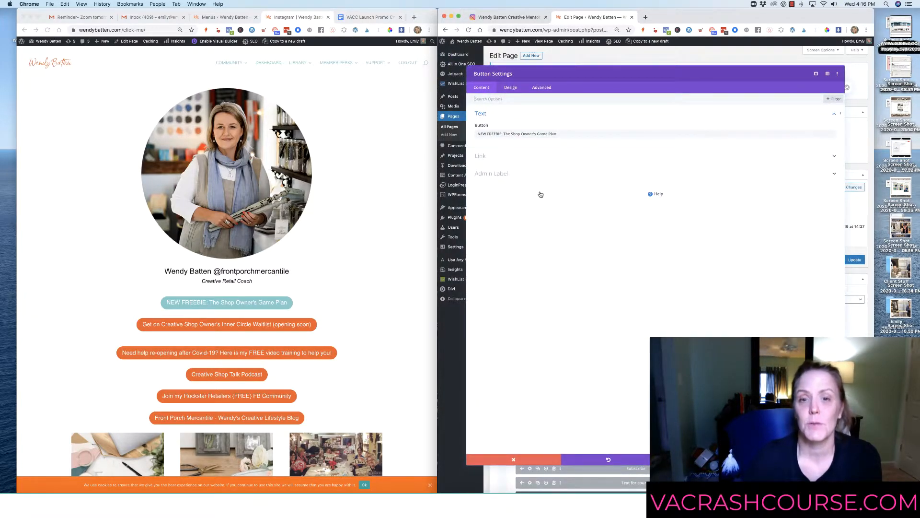
pyautogui.click(500, 173)
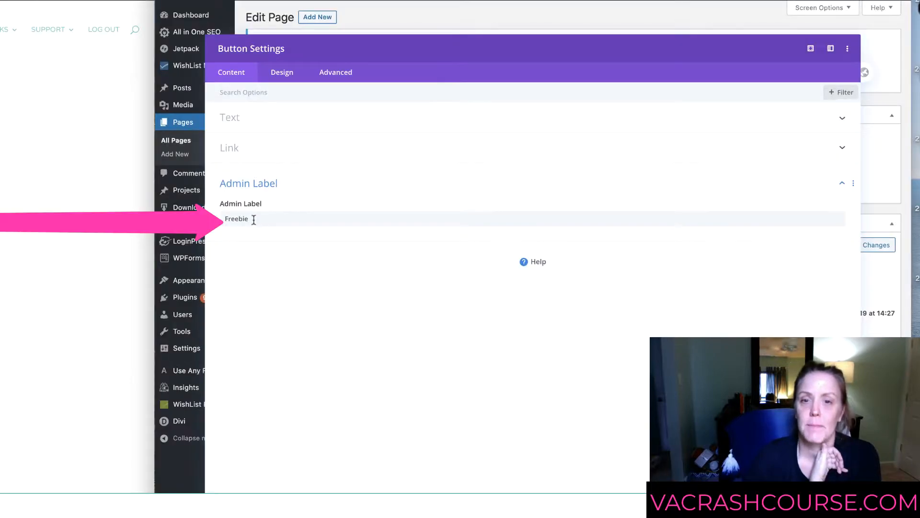
pyautogui.moveTo(254, 220); pyautogui.dragTo(221, 219)
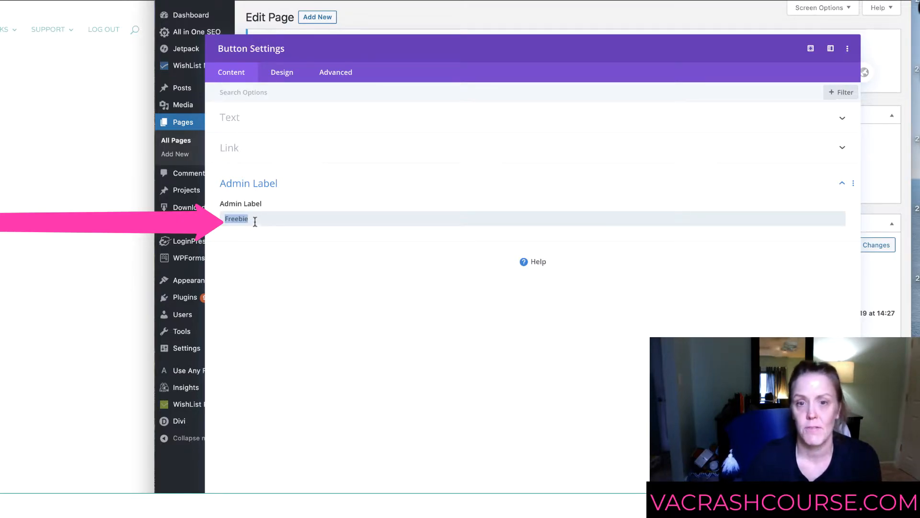
pyautogui.click(231, 118)
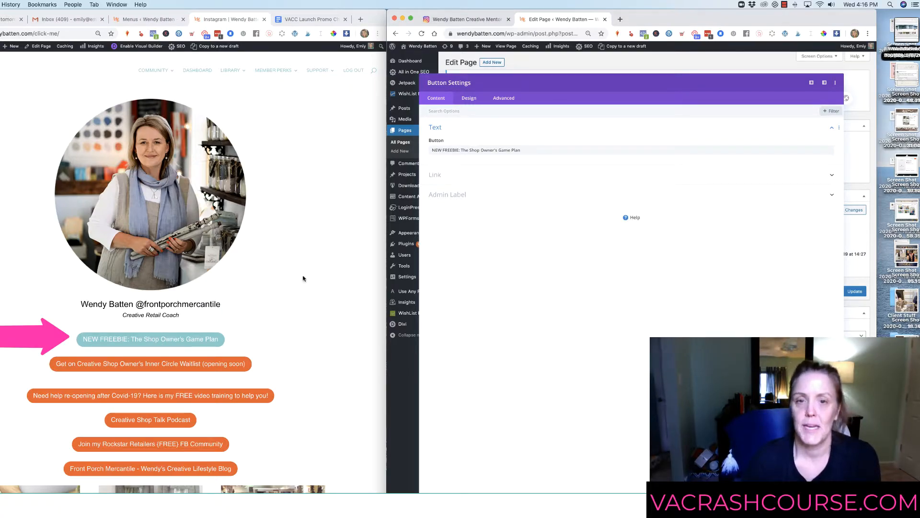
pyautogui.click(442, 176)
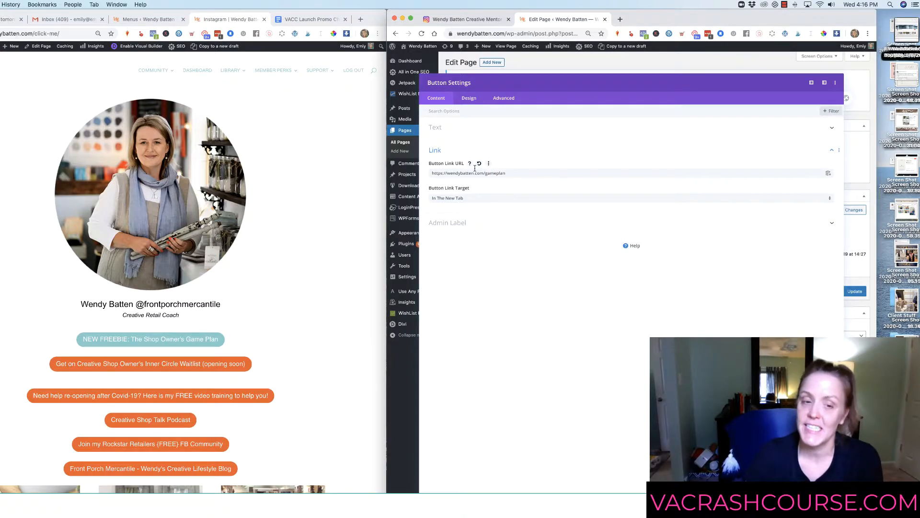
# Review the Freebie button's design styling, including text size, colors and border options, and close its settings.
pyautogui.click(474, 102)
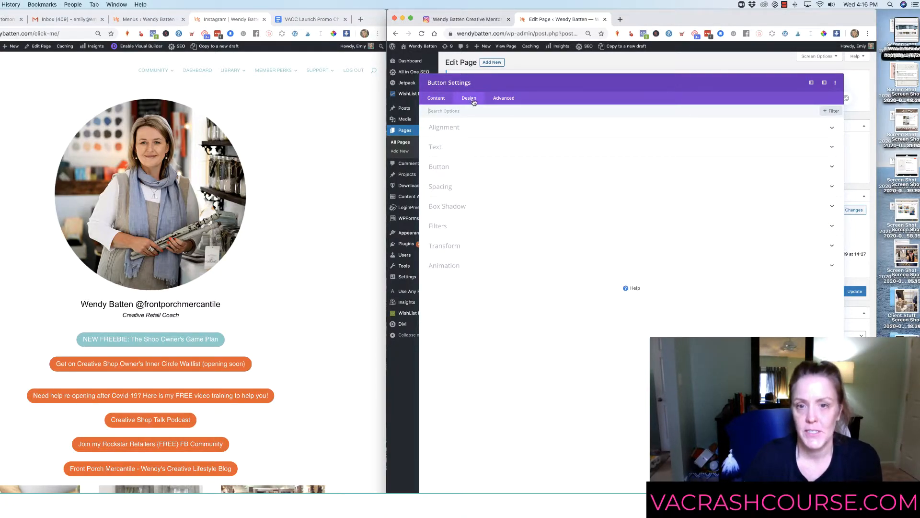
pyautogui.click(439, 167)
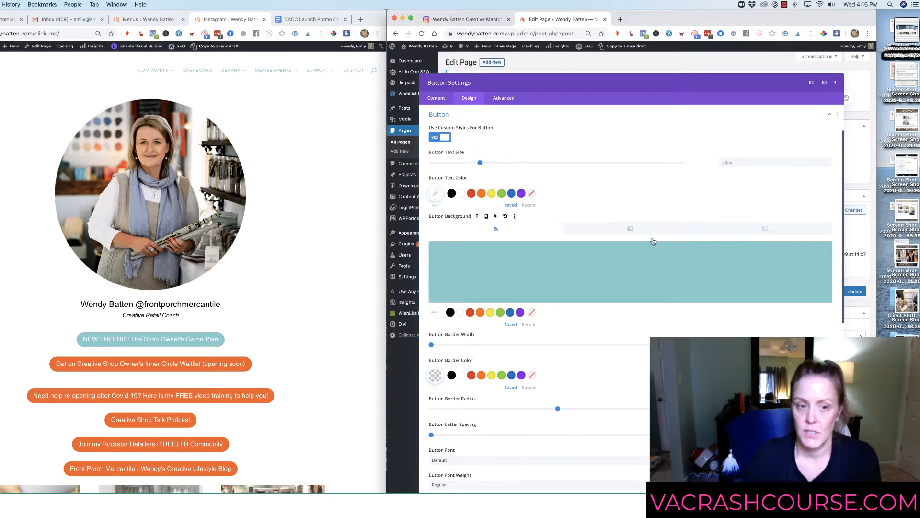
pyautogui.scroll(-5, 654, 240)
pyautogui.scroll(5, 652, 240)
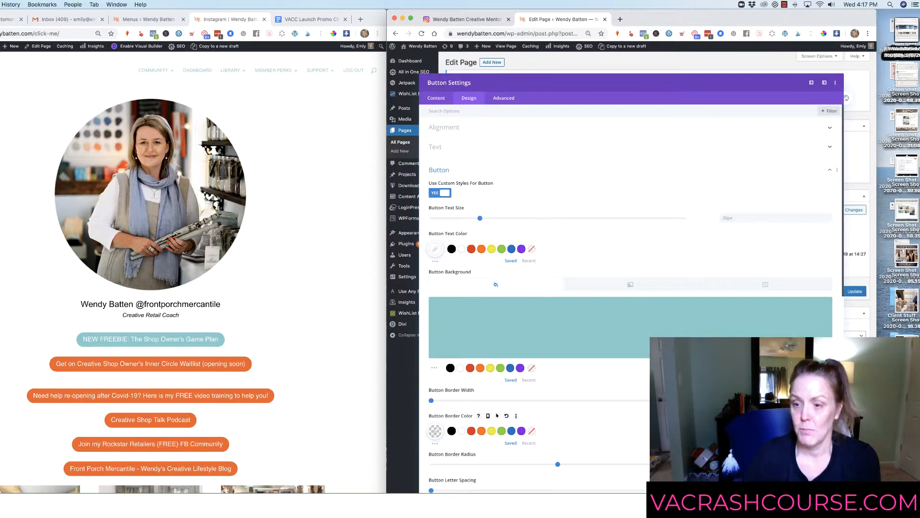
pyautogui.press('Escape')
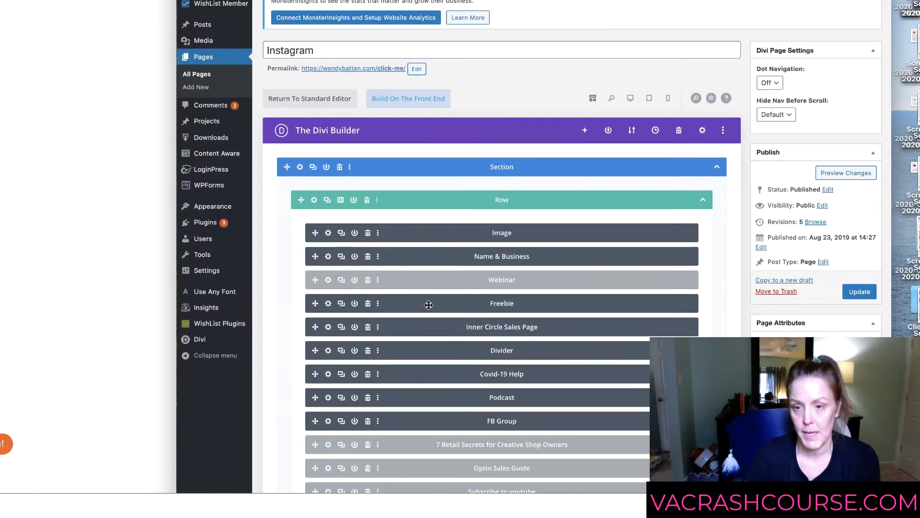
# Duplicate the Freebie module and delete the extra copy.
pyautogui.click(342, 305)
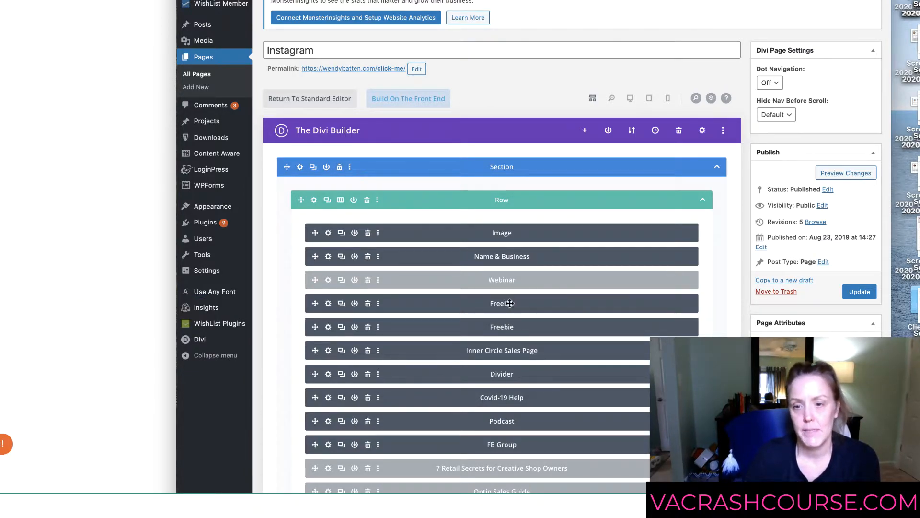
pyautogui.click(368, 306)
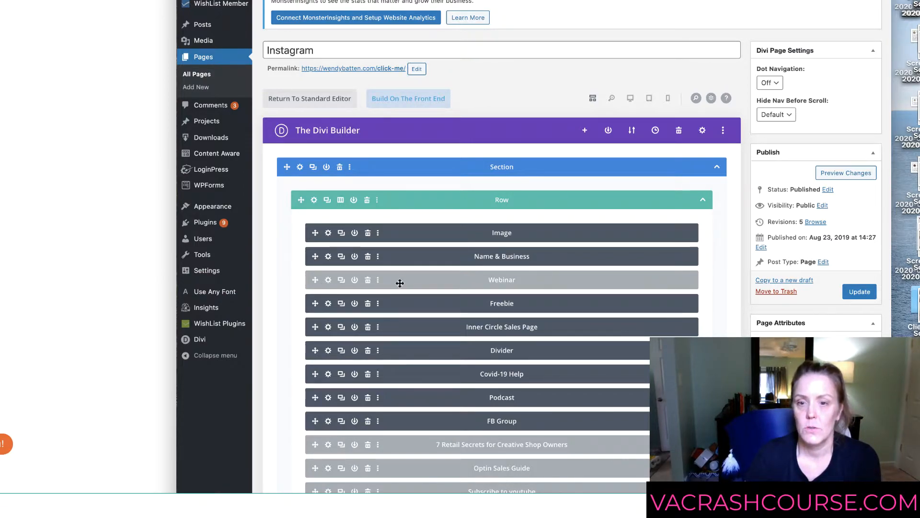
# Check the Webinar module's per-device enable options for phone, tablet and desktop.
pyautogui.click(378, 281)
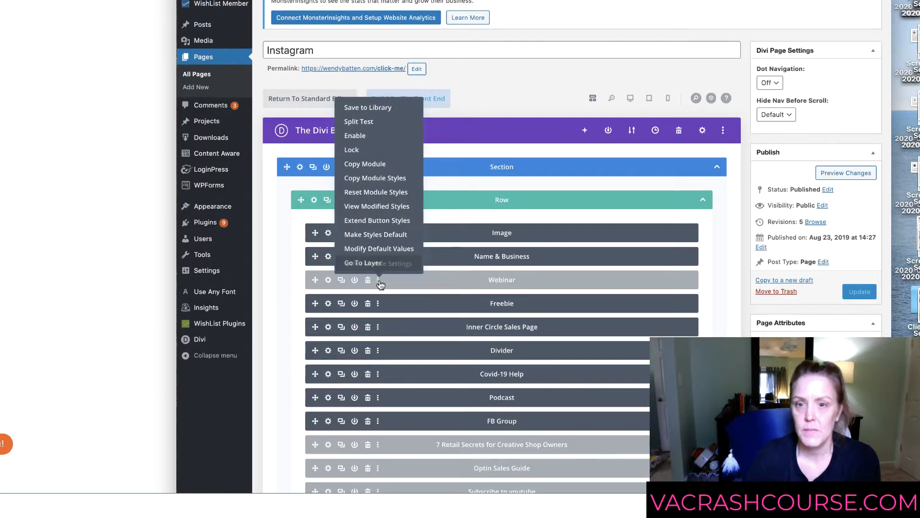
pyautogui.scroll(-1, 380, 280)
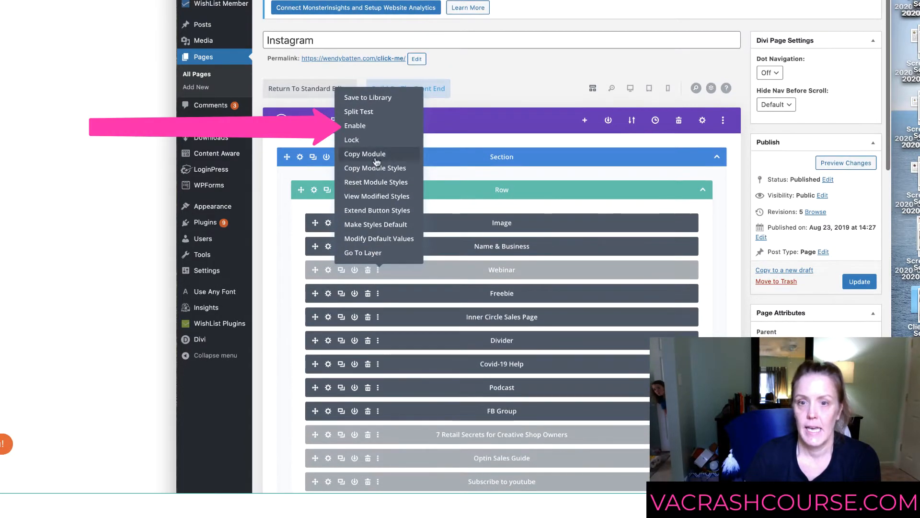
pyautogui.moveTo(350, 133)
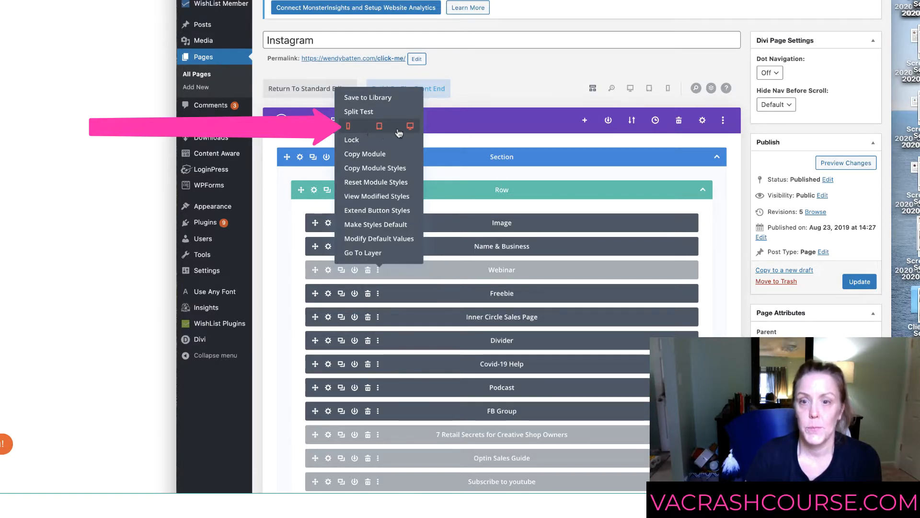
pyautogui.click(285, 261)
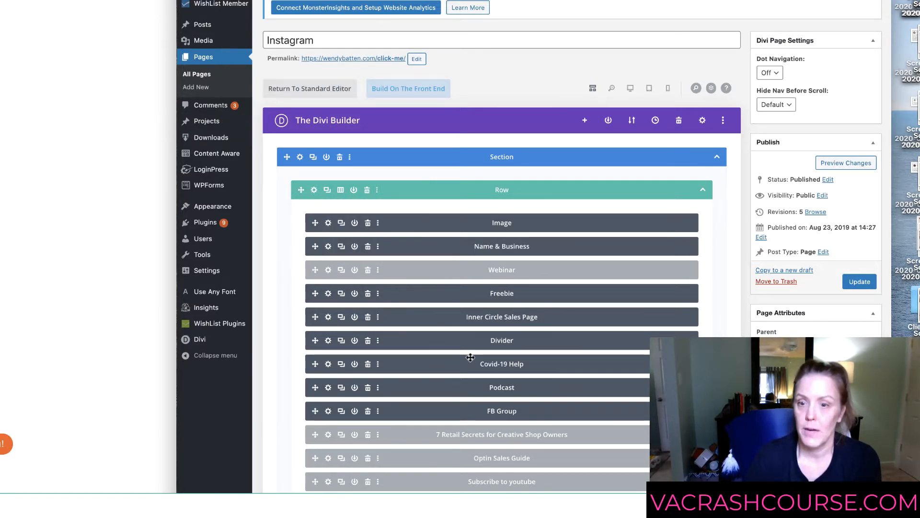
pyautogui.scroll(1, 470, 358)
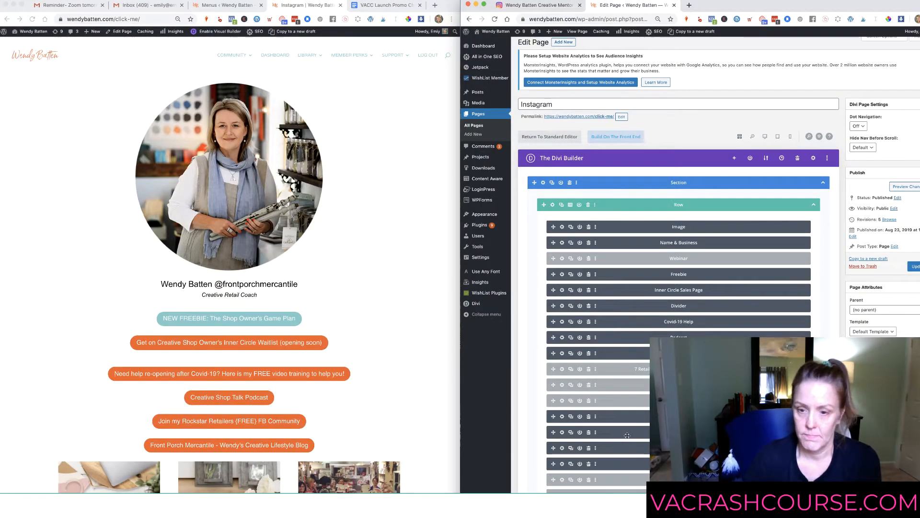
# Disable the Success Path Sales Page module on phone, tablet and desktop.
pyautogui.scroll(-3, 598, 466)
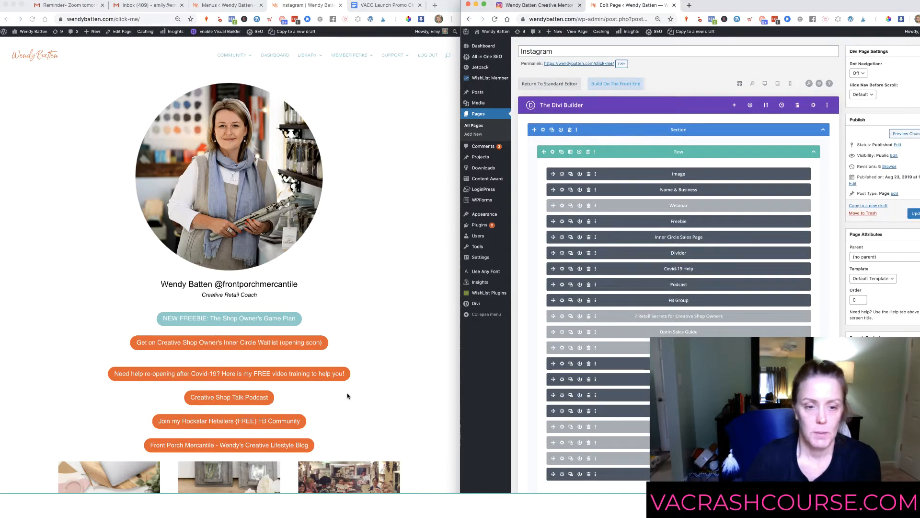
pyautogui.scroll(-5, 345, 396)
pyautogui.scroll(-5, 288, 407)
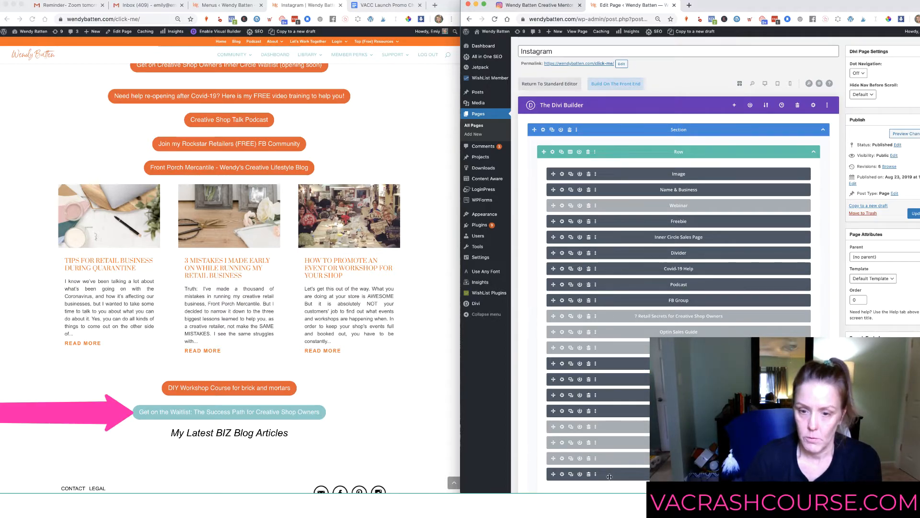
pyautogui.click(595, 411)
pyautogui.moveTo(577, 315)
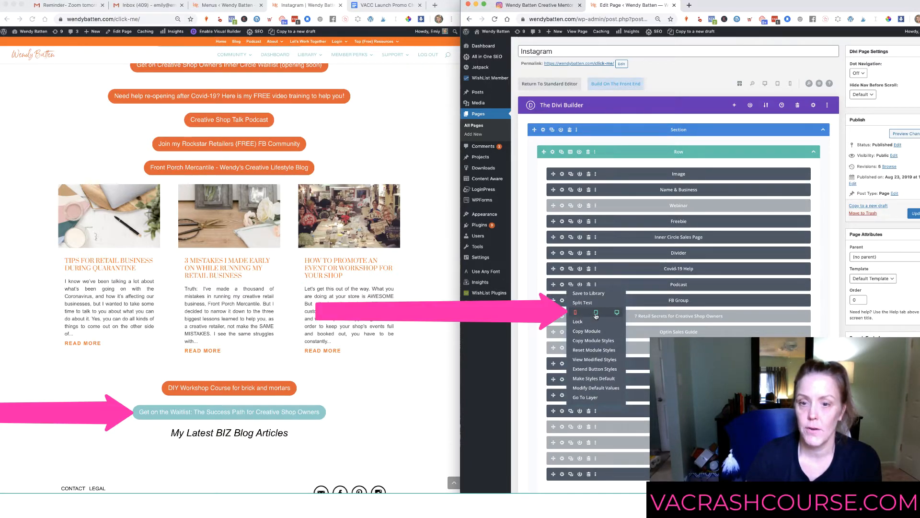
pyautogui.click(595, 313)
pyautogui.click(617, 312)
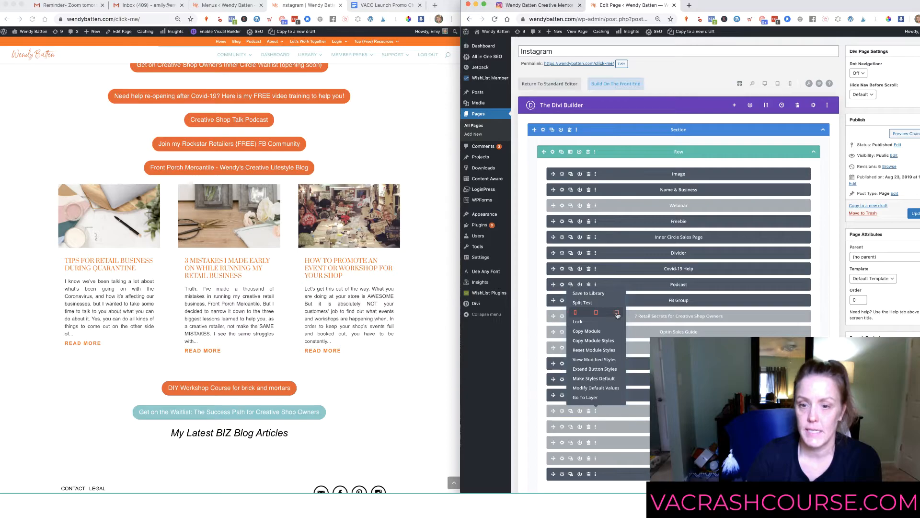
pyautogui.click(526, 419)
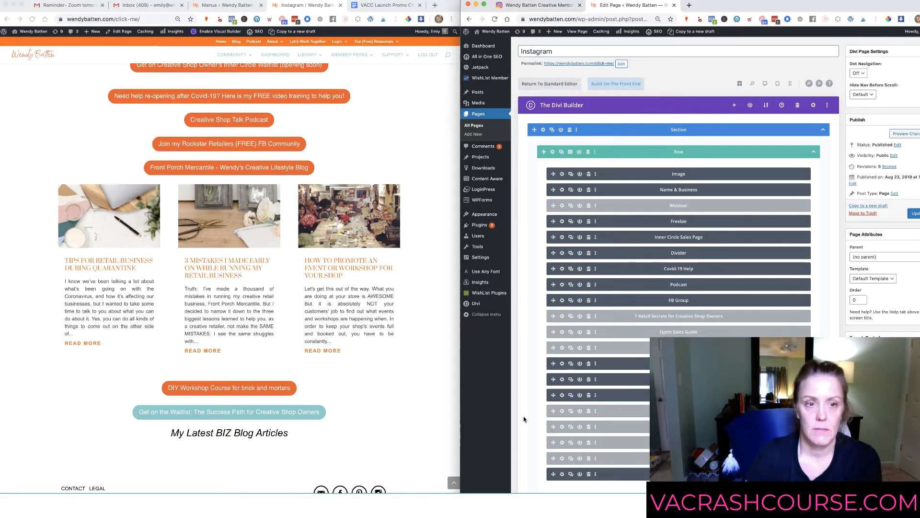
# Move the Blog module below Latest Blog at the end of the row and update the page.
pyautogui.scroll(-1, 616, 417)
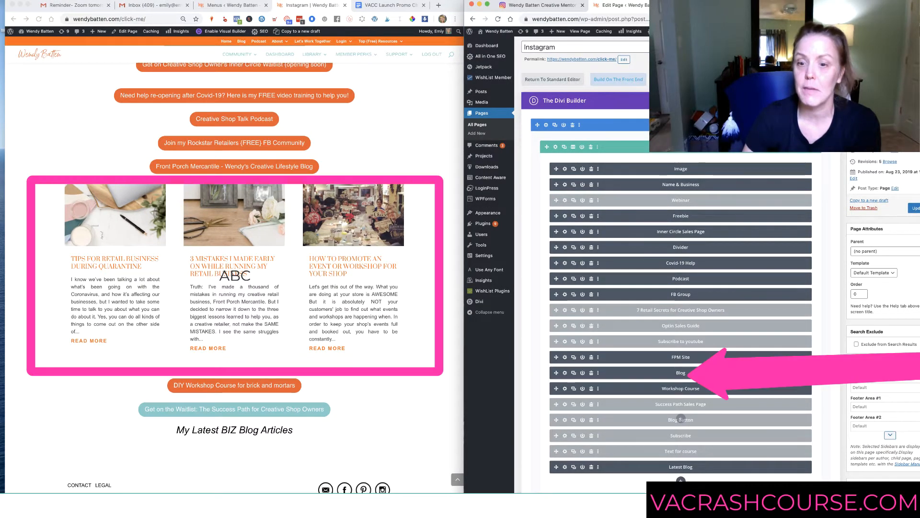
pyautogui.moveTo(562, 373); pyautogui.dragTo(560, 482)
pyautogui.click(915, 230)
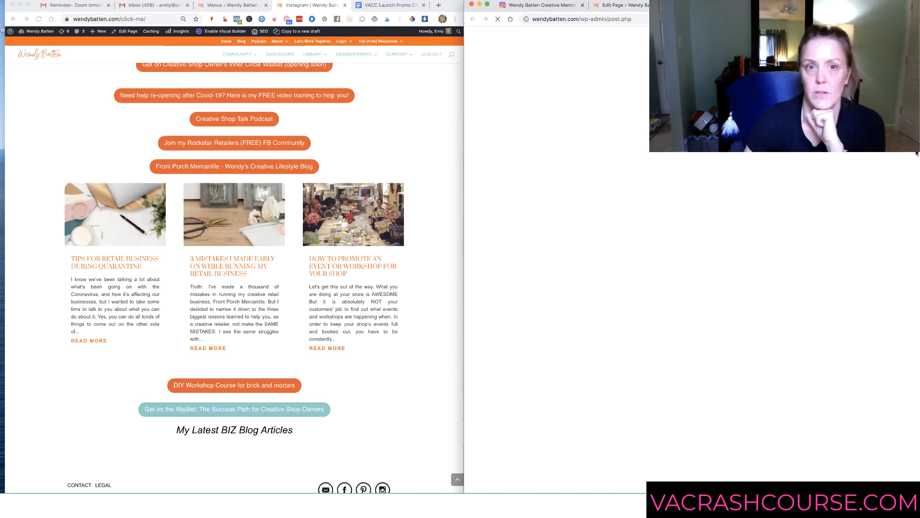
# Preview the page changes and examine the placement of the buttons and blog posts.
pyautogui.click(905, 149)
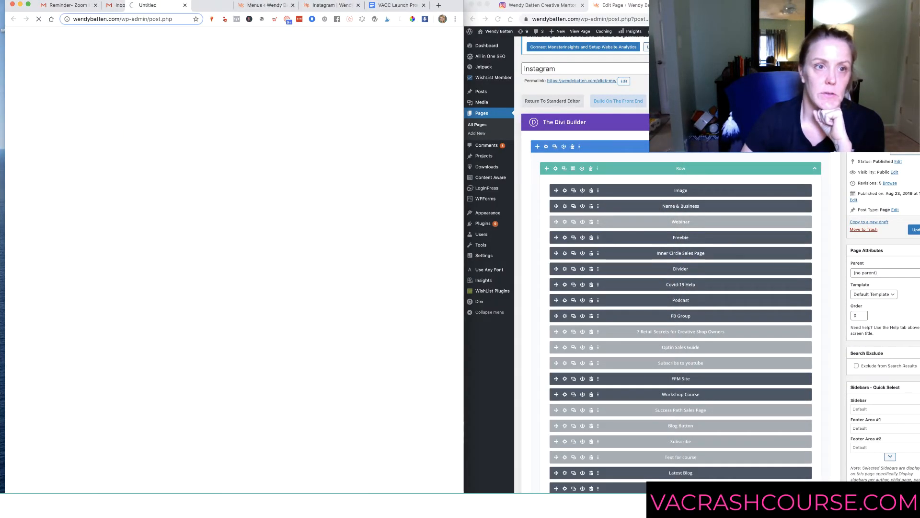
pyautogui.scroll(-1, 404, 359)
pyautogui.scroll(-5, 404, 359)
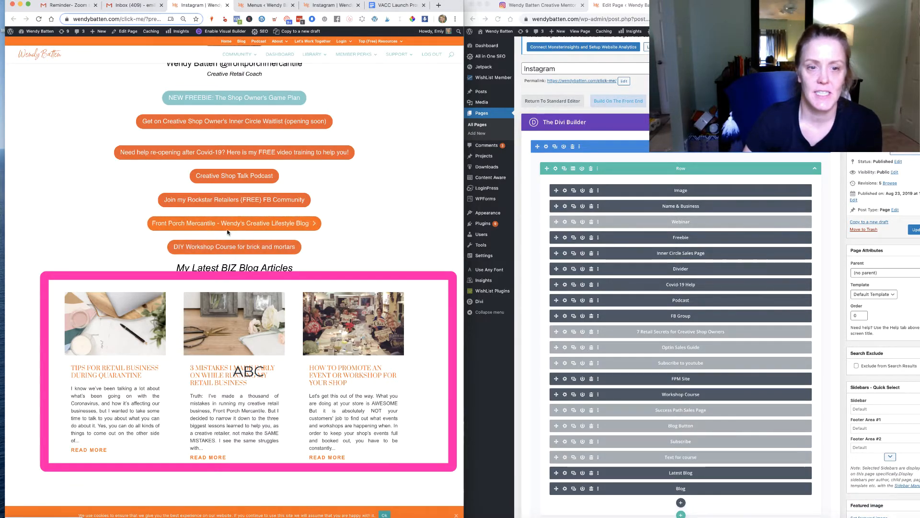
# Move the Workshop Course module directly below FB Group.
pyautogui.click(557, 396)
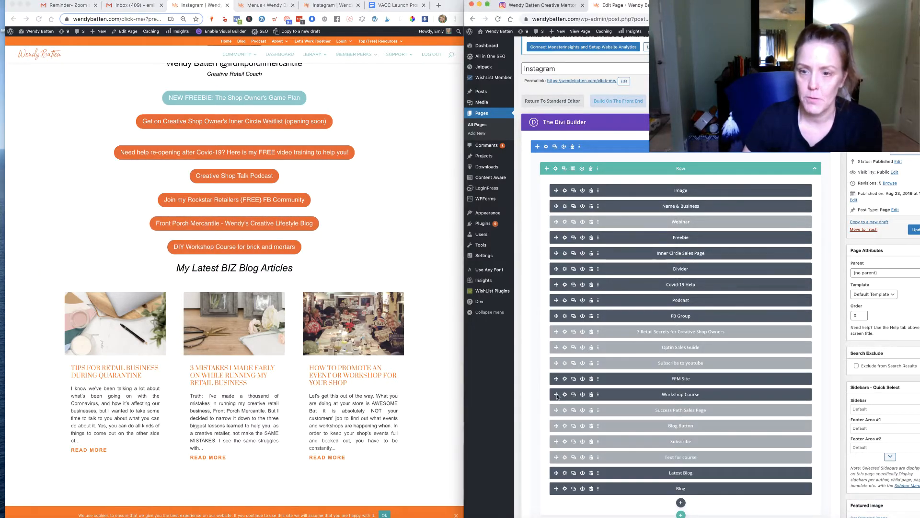
pyautogui.moveTo(557, 396); pyautogui.dragTo(555, 331)
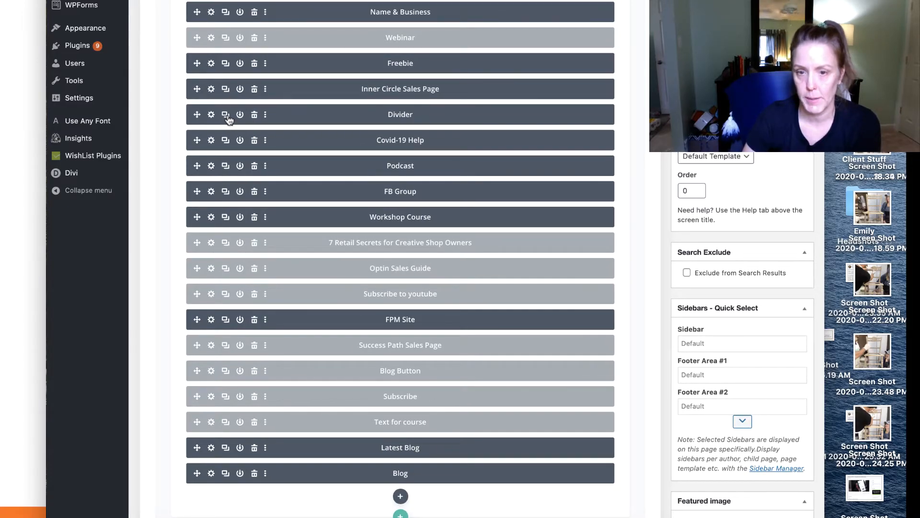
# Duplicate the Divider module and place the copy directly above Latest Blog.
pyautogui.click(225, 115)
pyautogui.moveTo(197, 142); pyautogui.dragTo(197, 487)
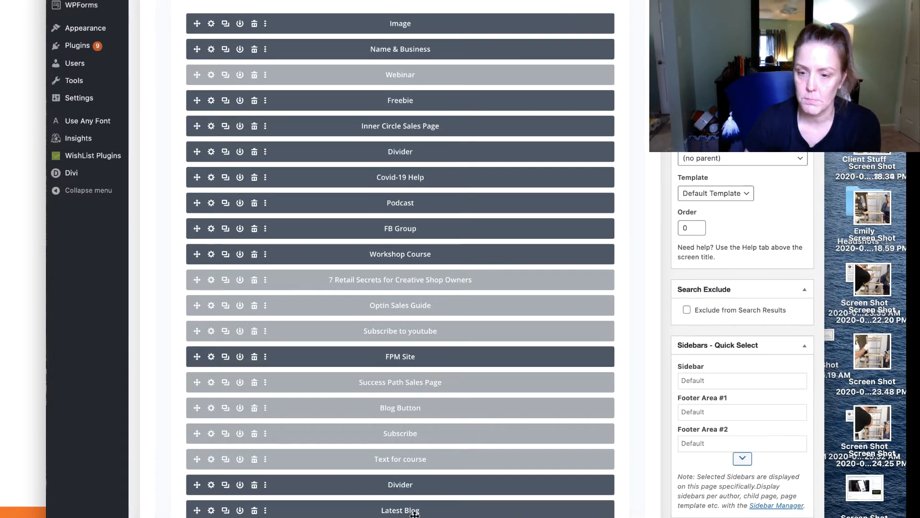
# Change the Latest Blog module's heading to "My Latest Retail Biz Blog Articles" and save the module.
pyautogui.scroll(-3, 399, 475)
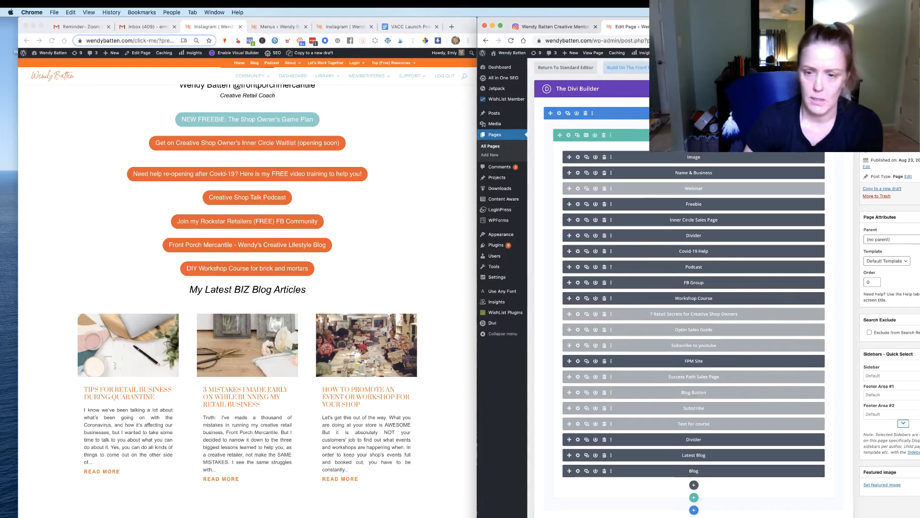
pyautogui.click(579, 456)
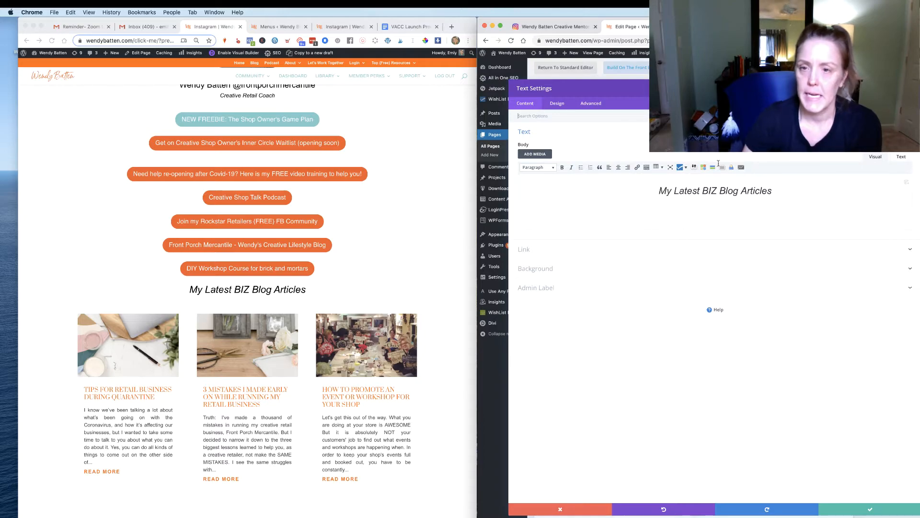
pyautogui.moveTo(719, 190); pyautogui.dragTo(703, 191)
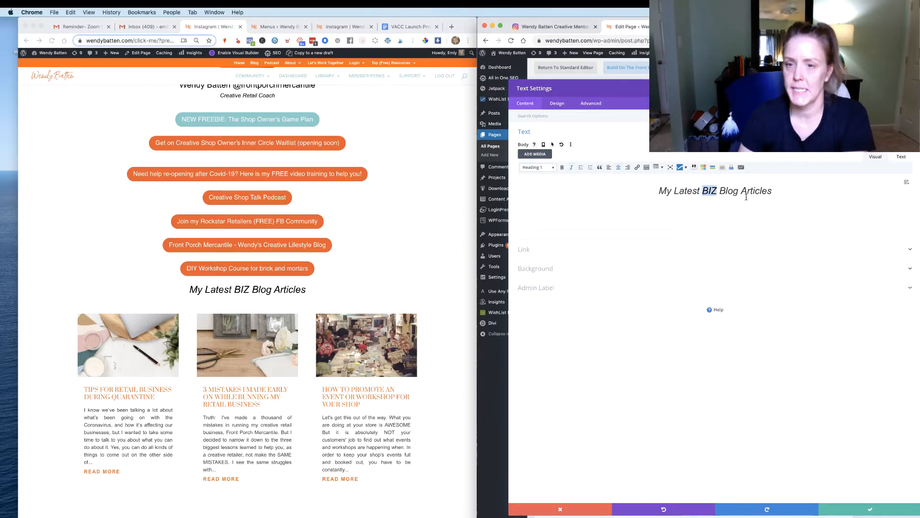
pyautogui.write('Retail Biz')
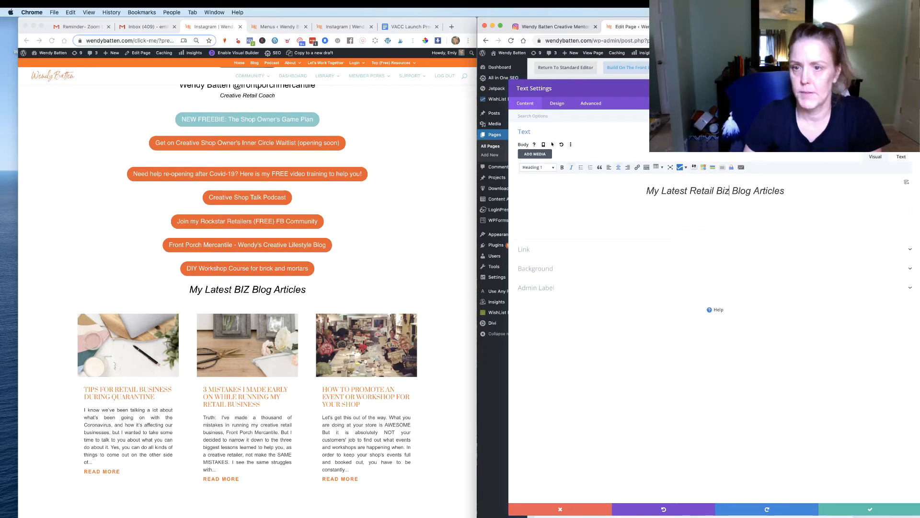
pyautogui.doubleClick(741, 191)
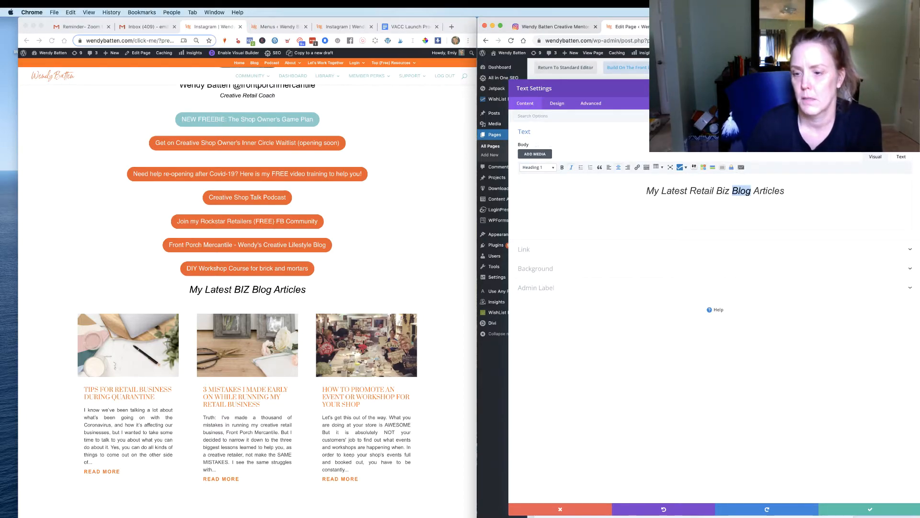
pyautogui.click(886, 508)
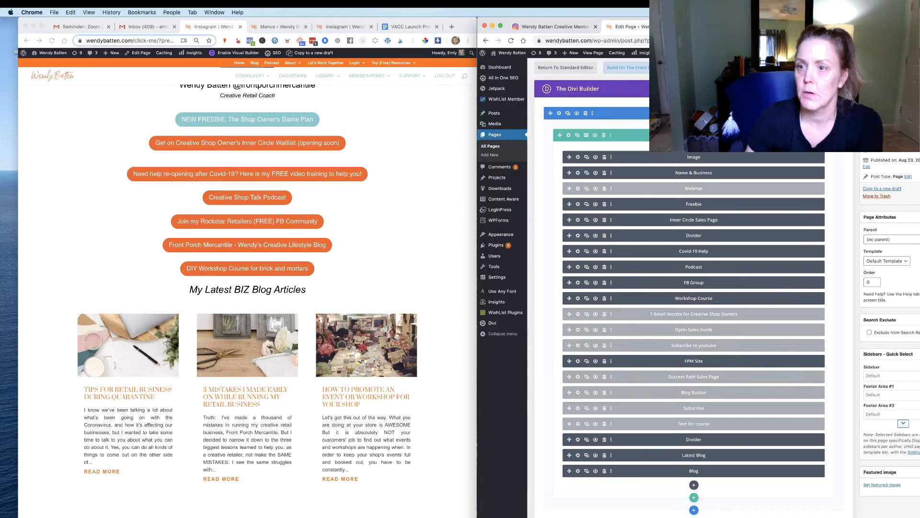
# Reload the page preview to check the button order and blog heading, and update the page.
pyautogui.click(51, 40)
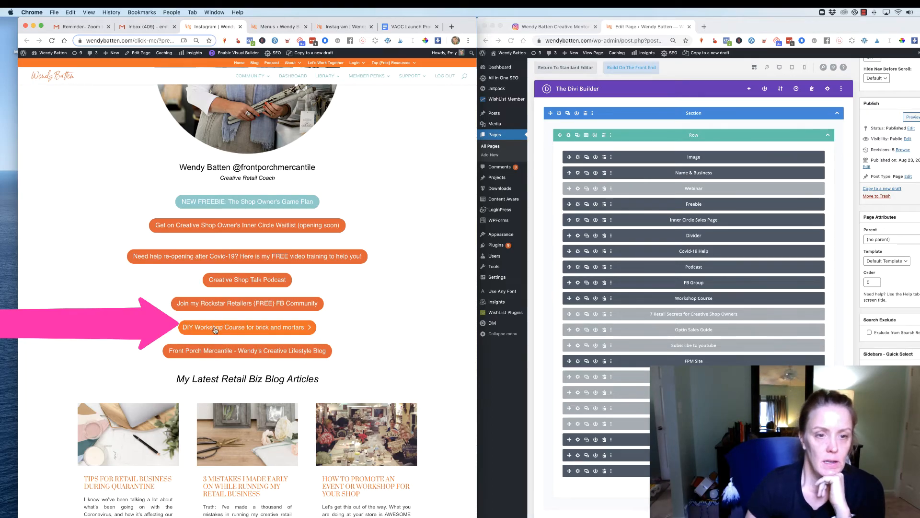
pyautogui.scroll(-4, 207, 307)
pyautogui.scroll(2, 203, 282)
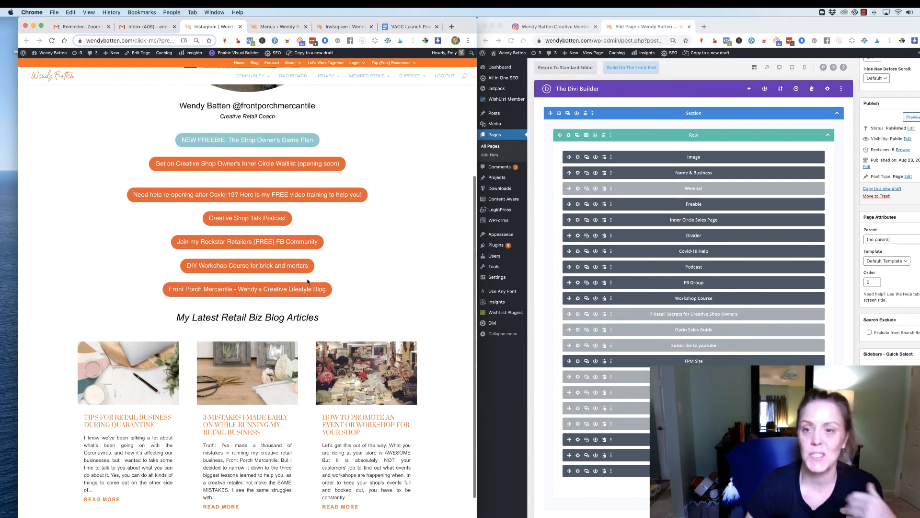
pyautogui.scroll(2, 690, 416)
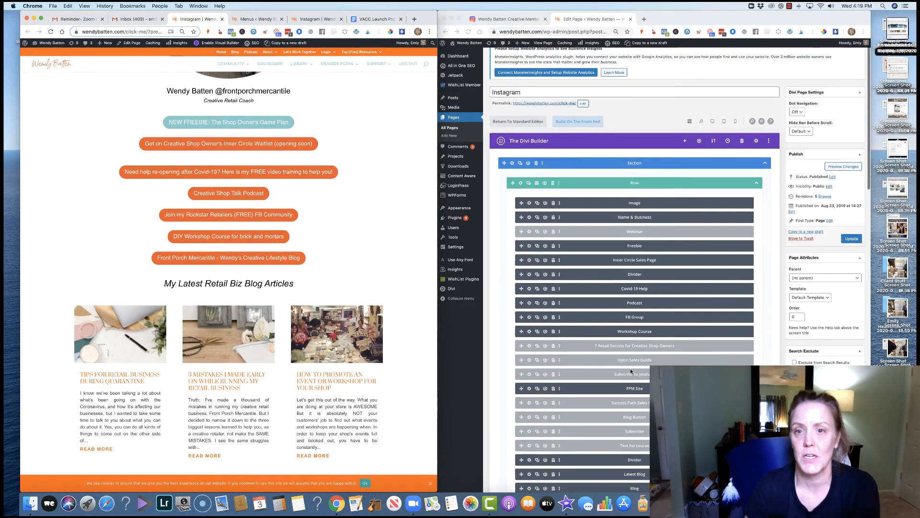
pyautogui.click(849, 241)
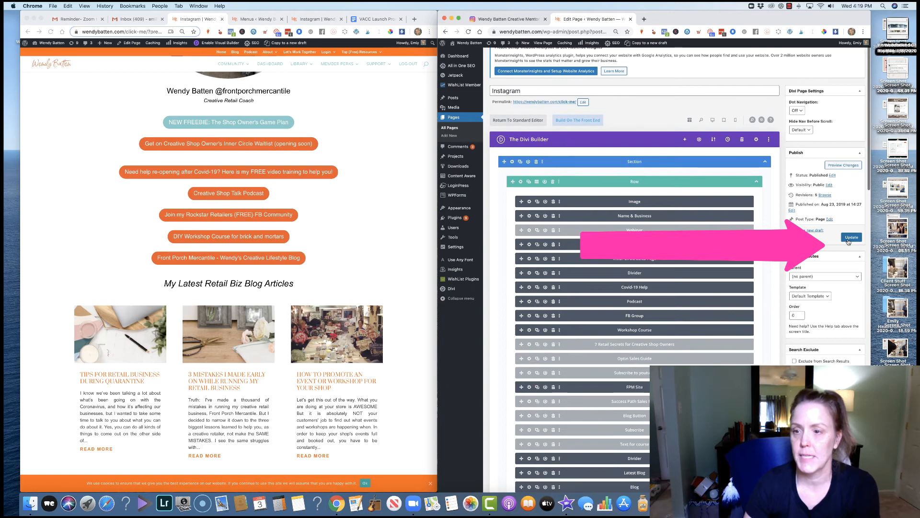
pyautogui.click(848, 241)
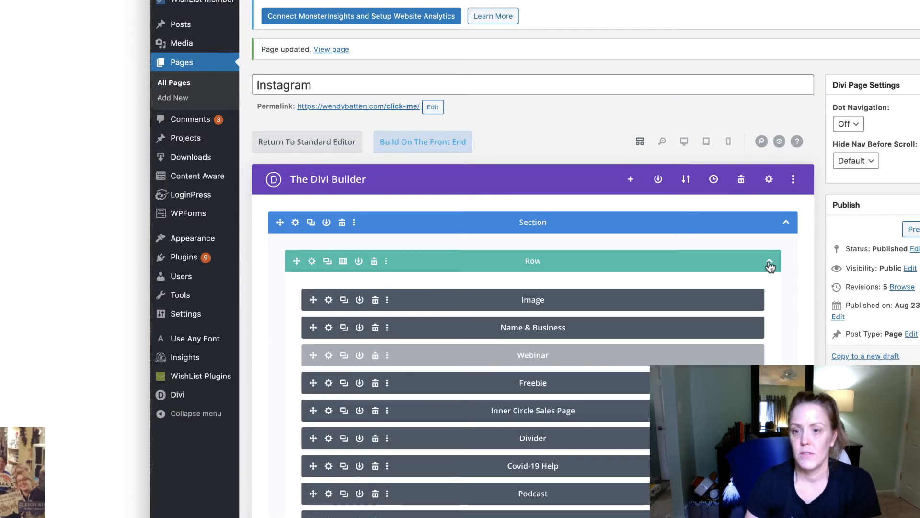
# Collapse the row of modules and open the page for building on the front end.
pyautogui.click(756, 220)
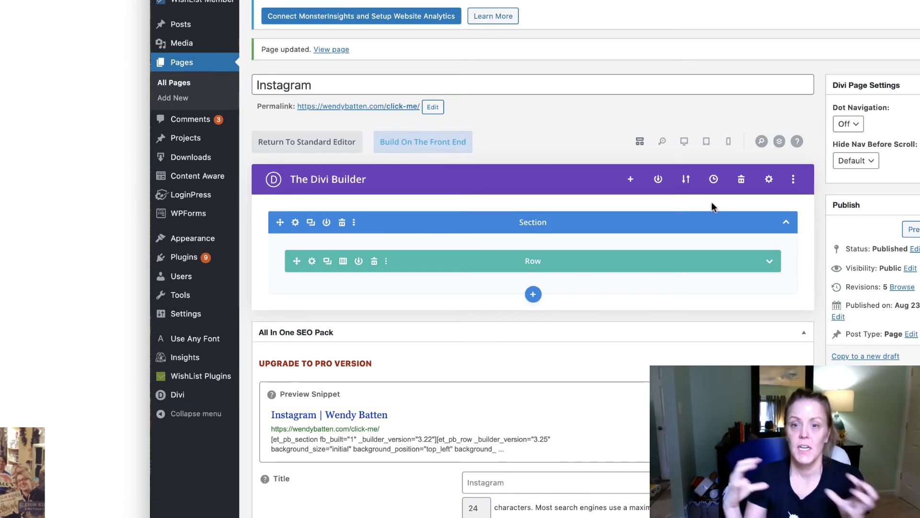
pyautogui.scroll(-1, 711, 202)
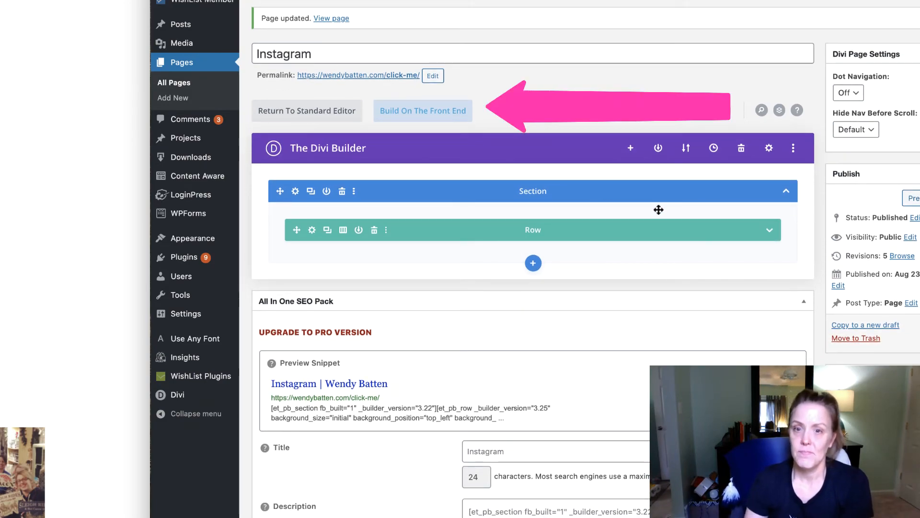
pyautogui.click(432, 115)
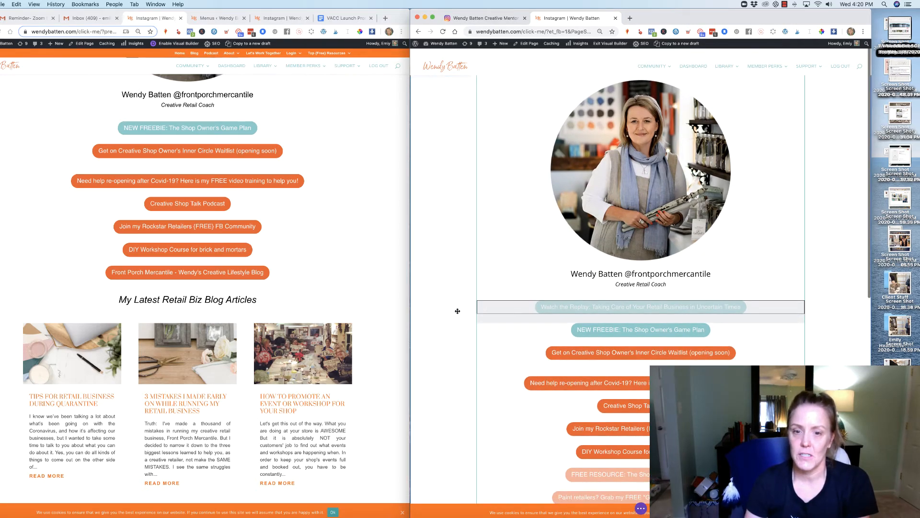
# Examine the active and disabled buttons in the front-end builder and the editing controls of the webinar replay button.
pyautogui.scroll(-3, 456, 343)
pyautogui.scroll(-8, 458, 343)
pyautogui.scroll(4, 457, 343)
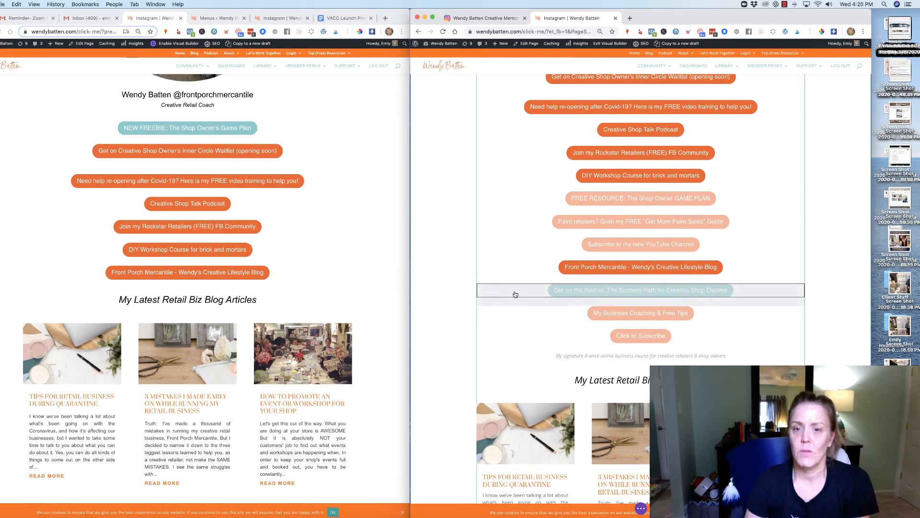
pyautogui.scroll(4, 538, 287)
pyautogui.scroll(2, 652, 306)
pyautogui.scroll(1, 652, 312)
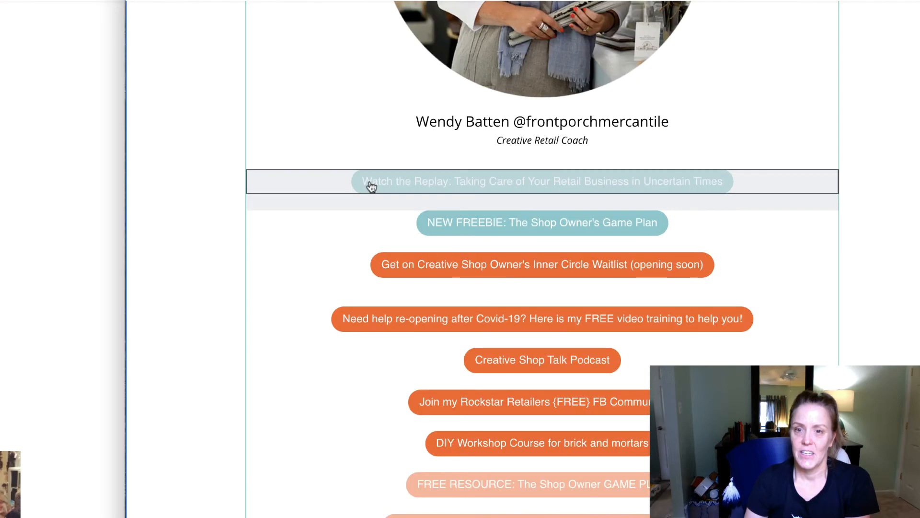
pyautogui.moveTo(545, 176)
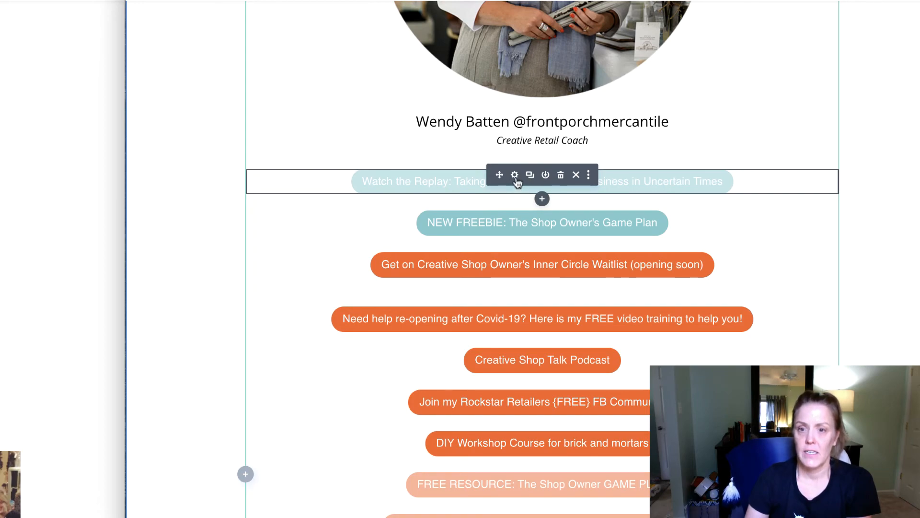
pyautogui.scroll(-4, 493, 304)
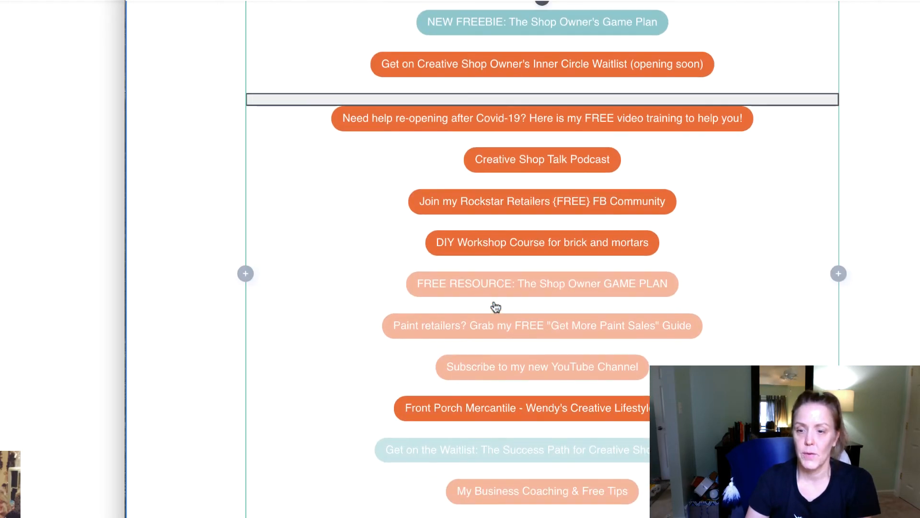
pyautogui.scroll(3, 493, 304)
pyautogui.scroll(4, 495, 305)
pyautogui.scroll(-1, 494, 305)
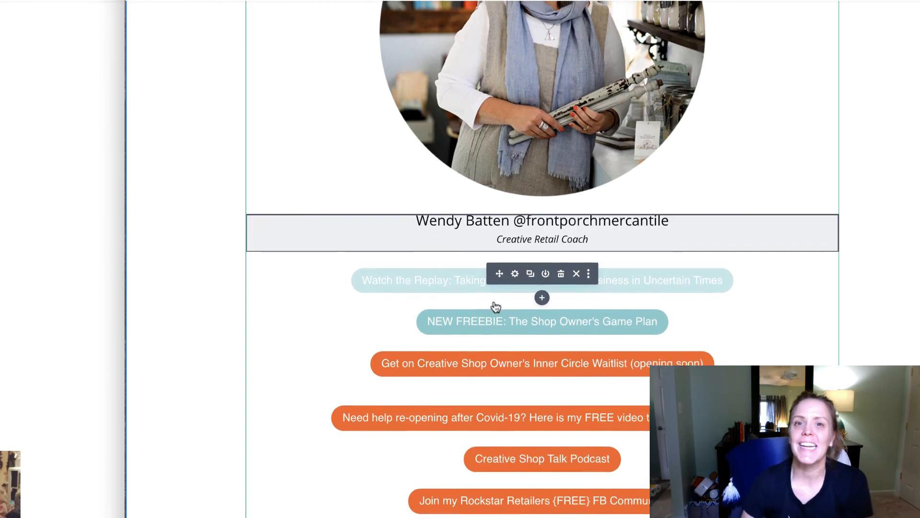